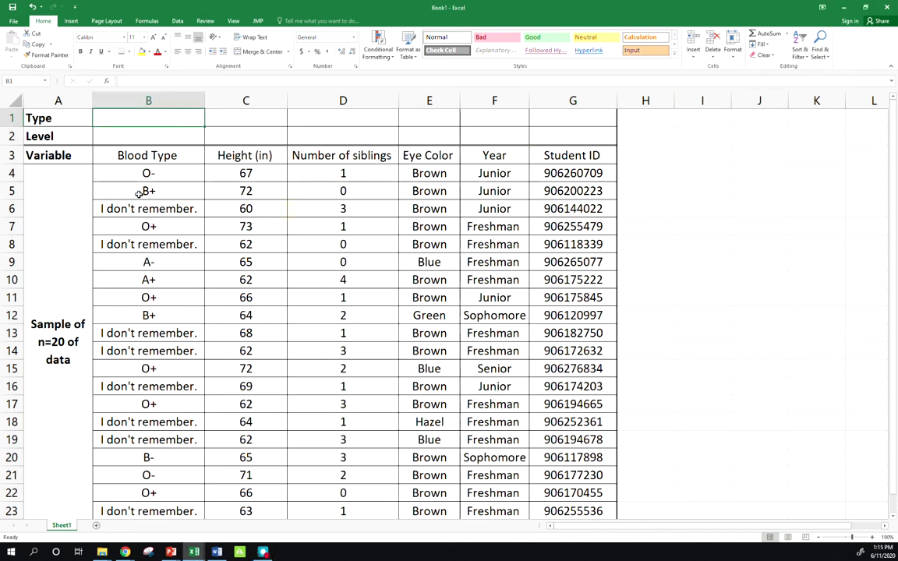
Step: Enter Categorical in B1 and Nominal in B2 for the Blood Type column
click(155, 155)
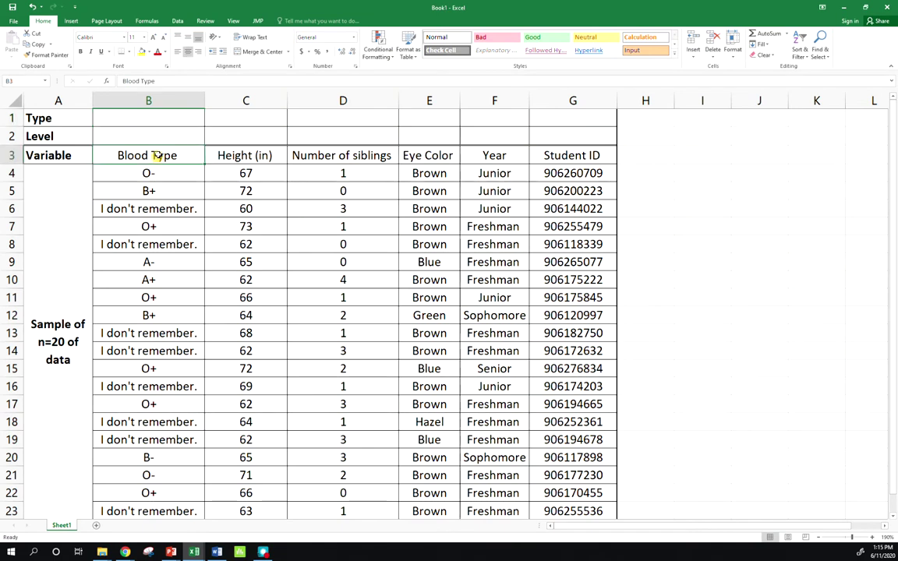
click(170, 99)
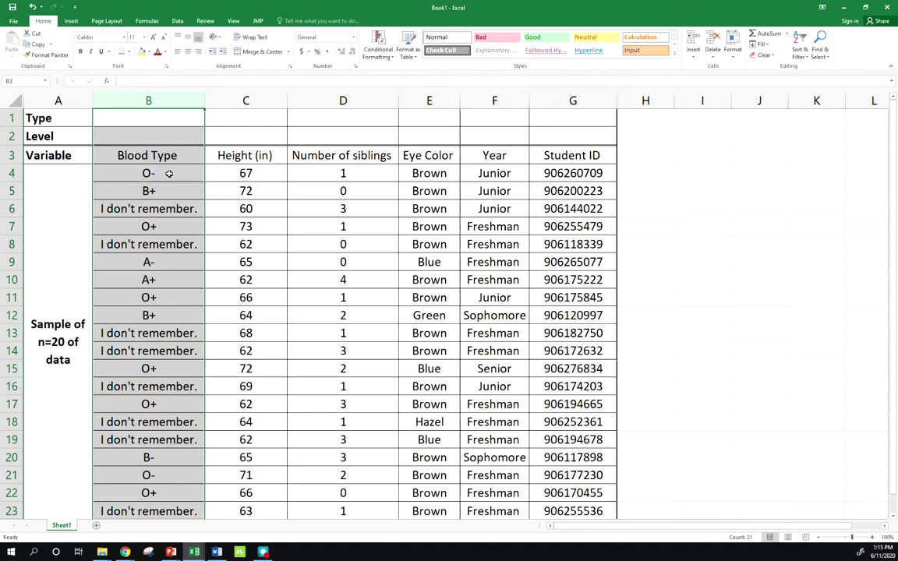
click(150, 190)
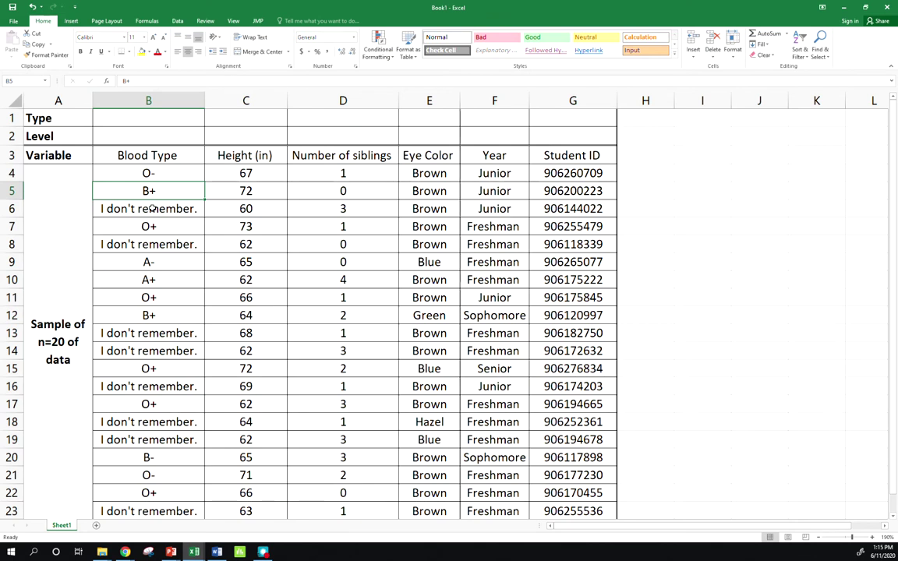
click(145, 119)
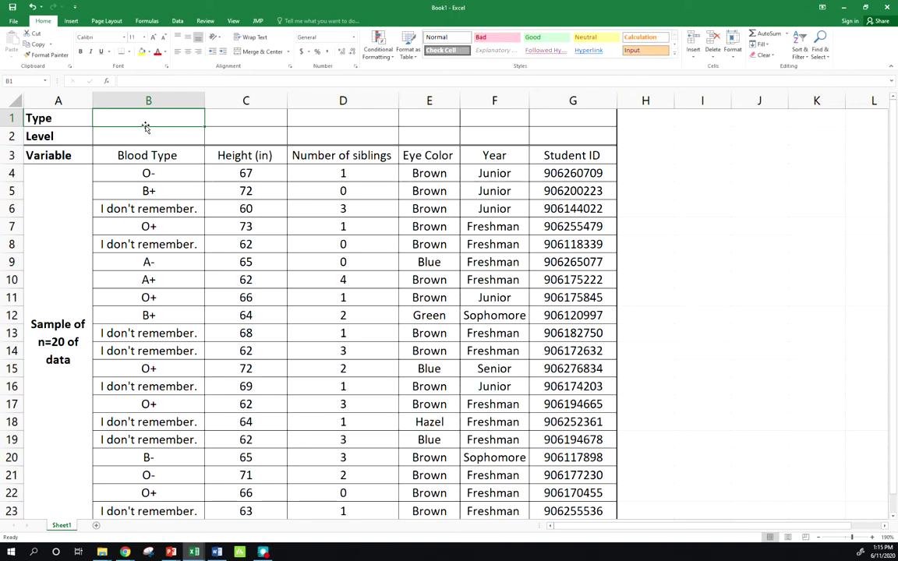
text(Cate)
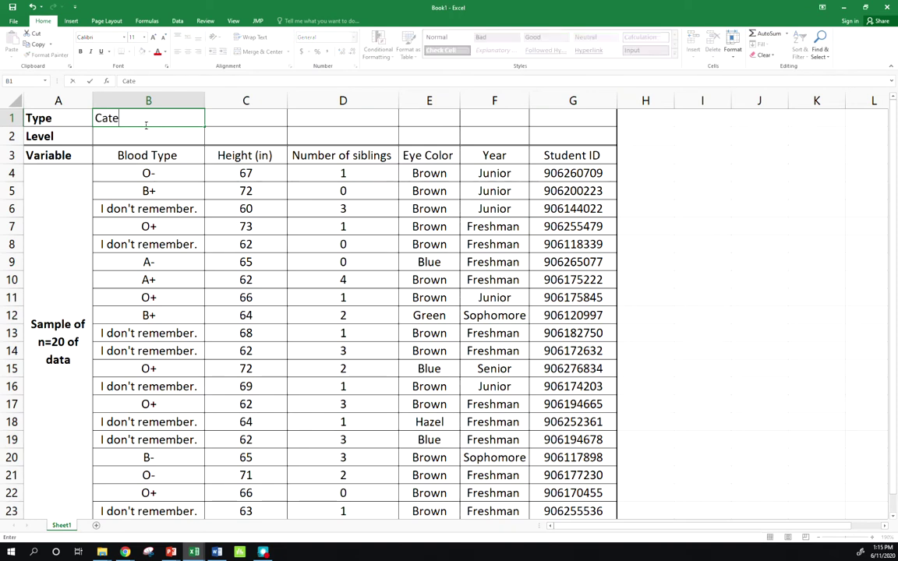
text(gorical)
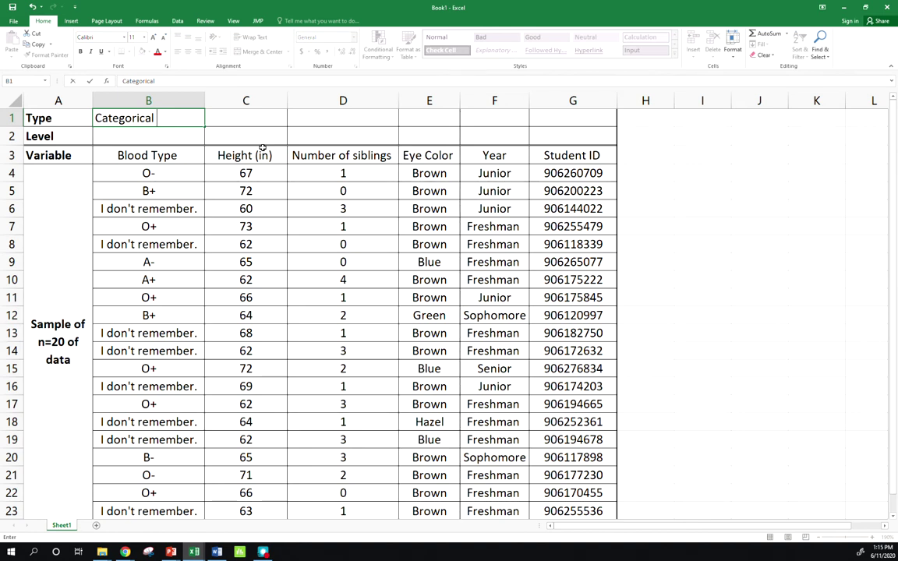
click(152, 130)
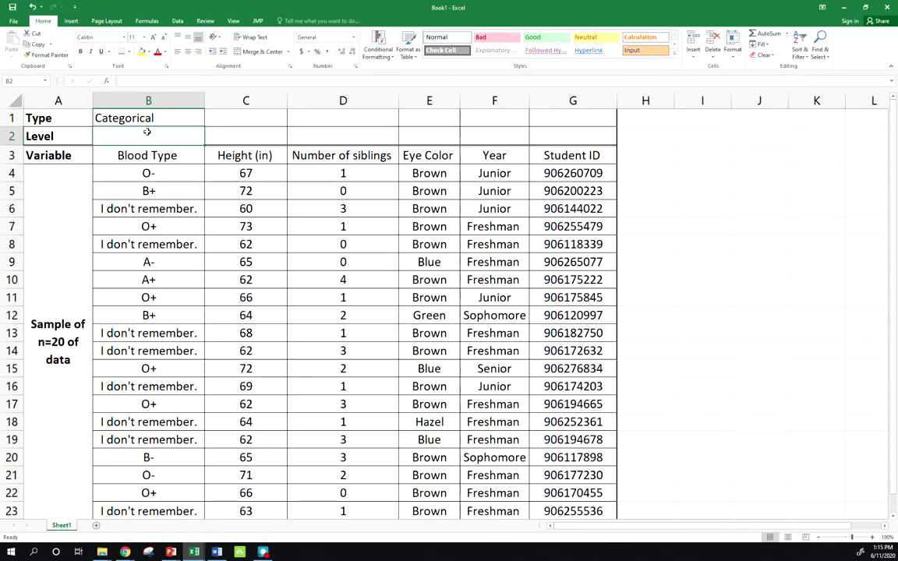
text(Nominal)
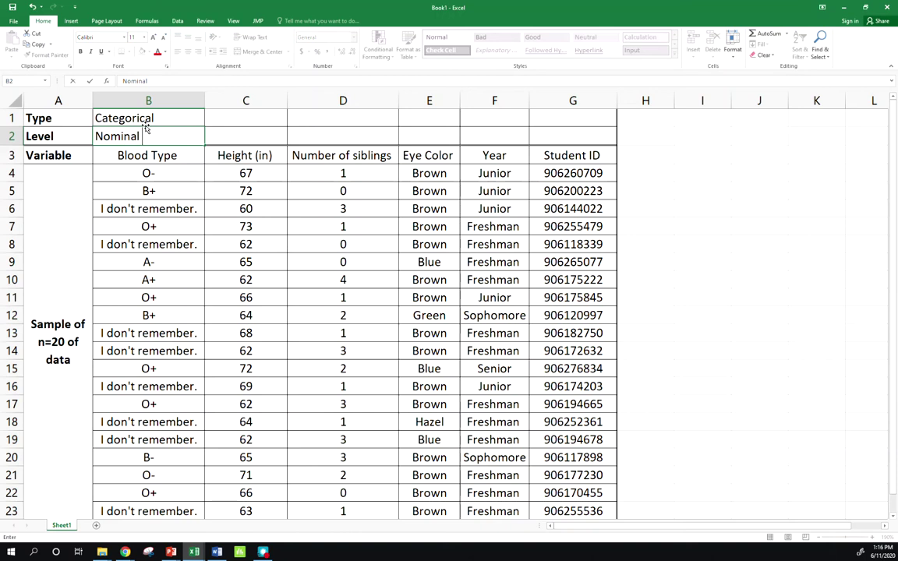
key(ctrl+Return)
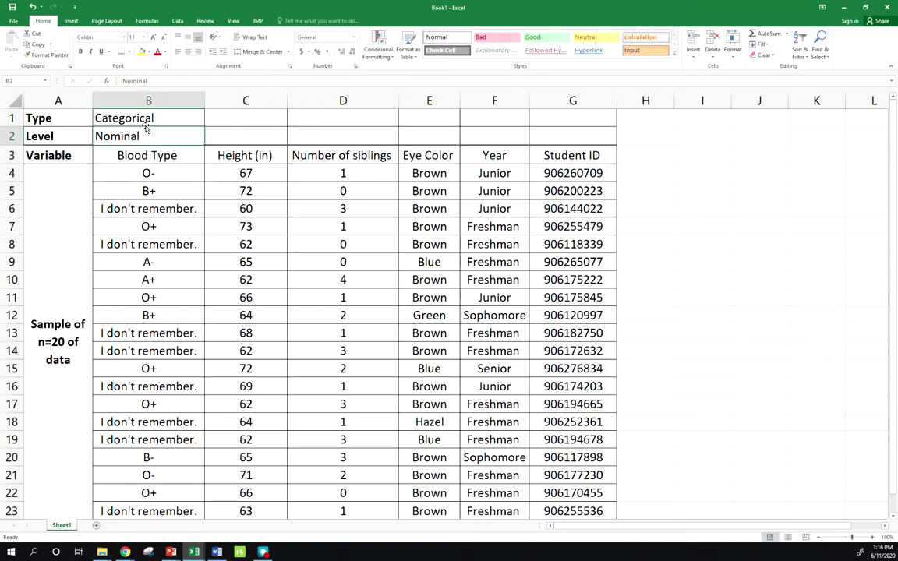
Step: Enter 'Qualititive' in C1 as Height (in)'s Type, then reopen C1 for editing
click(274, 155)
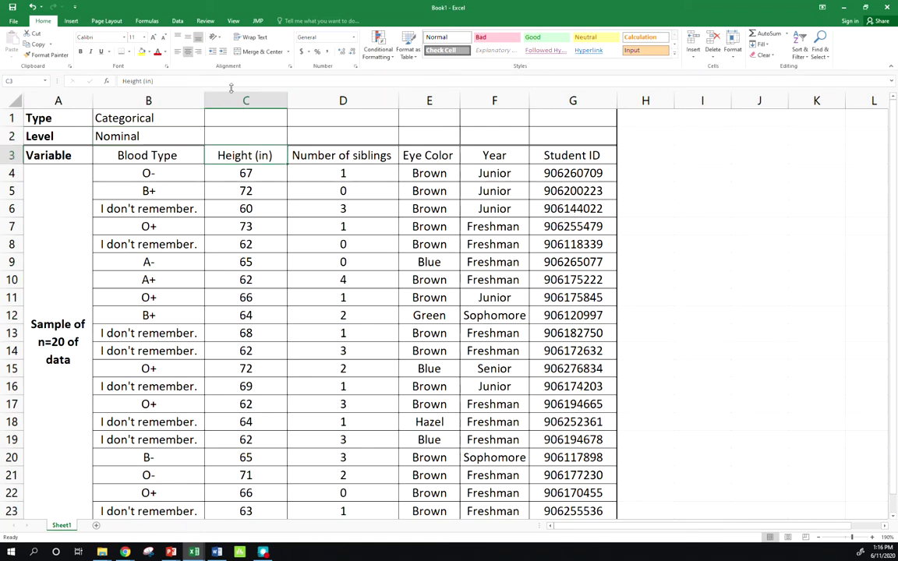
click(243, 100)
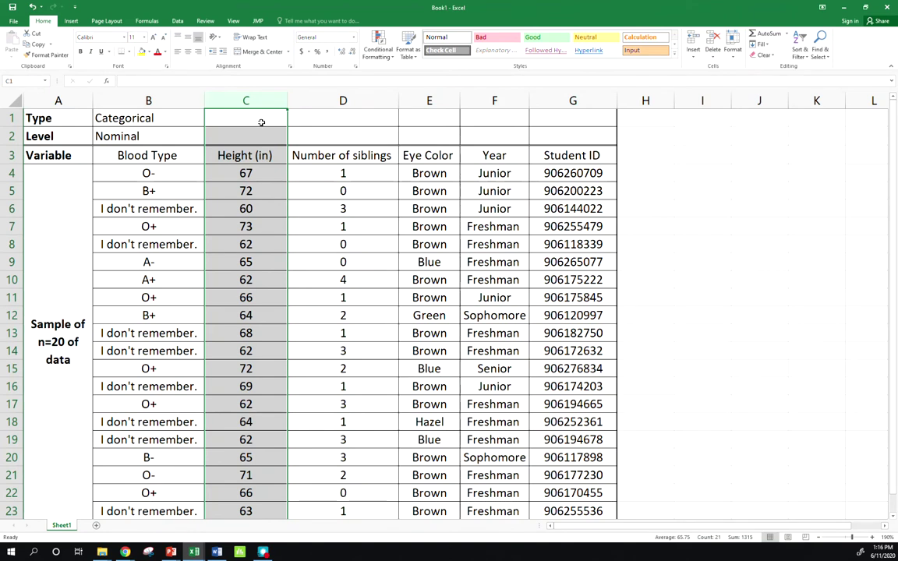
click(261, 122)
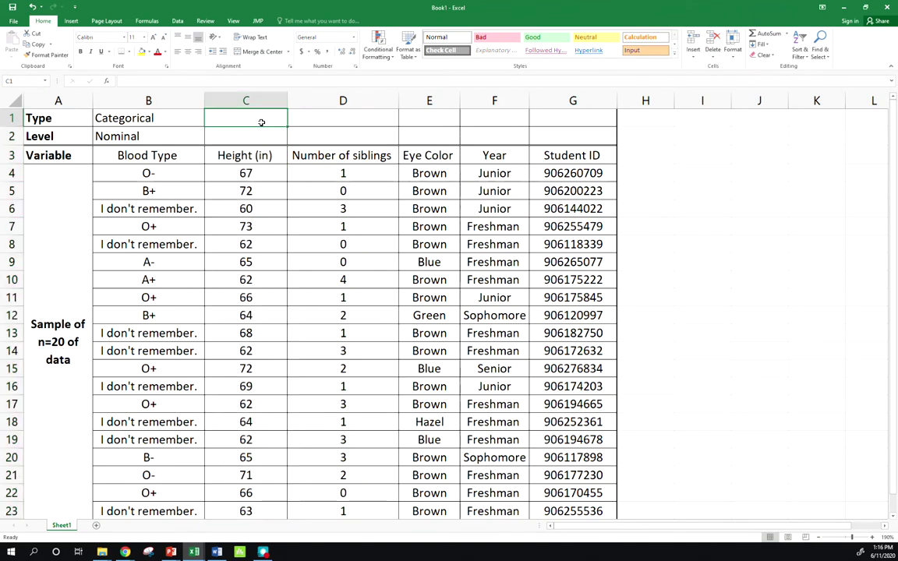
text(Q)
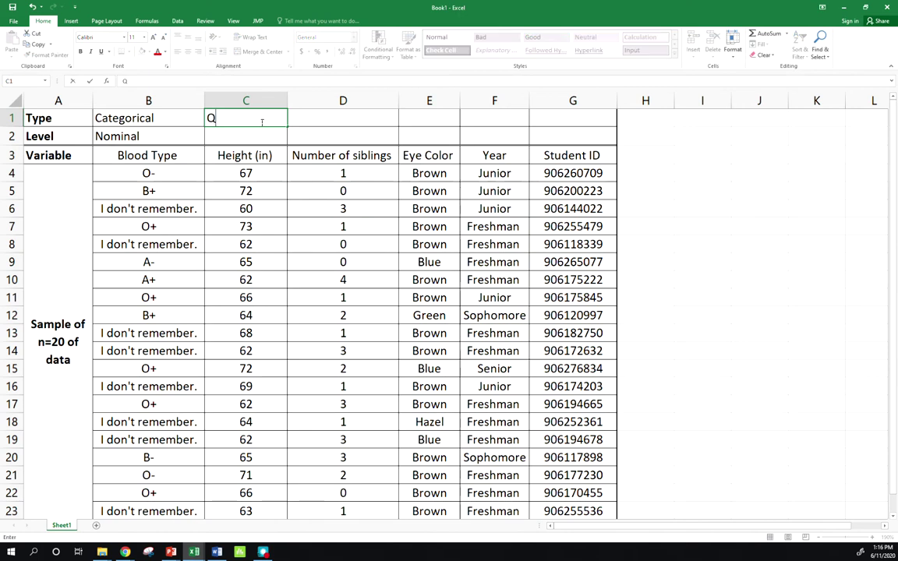
text(ualititive)
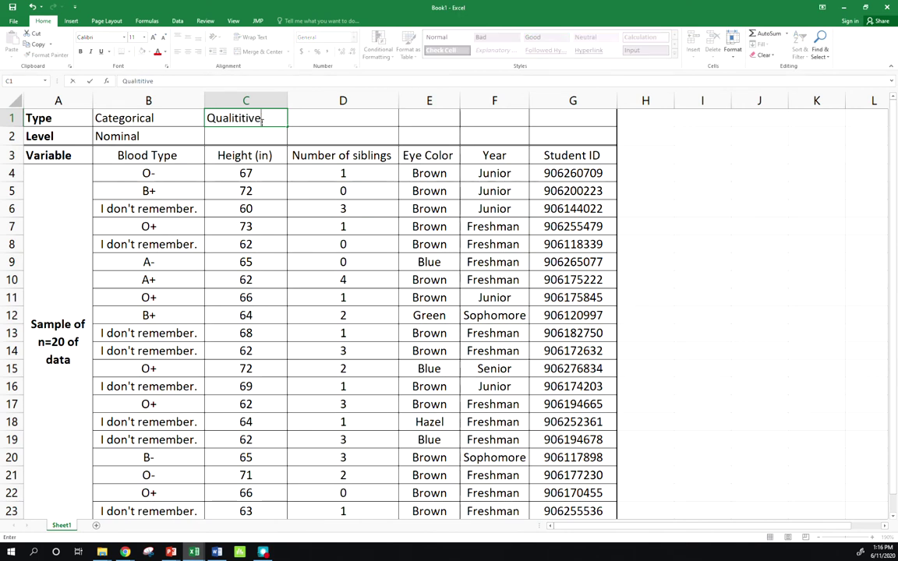
key(Return)
click(276, 116)
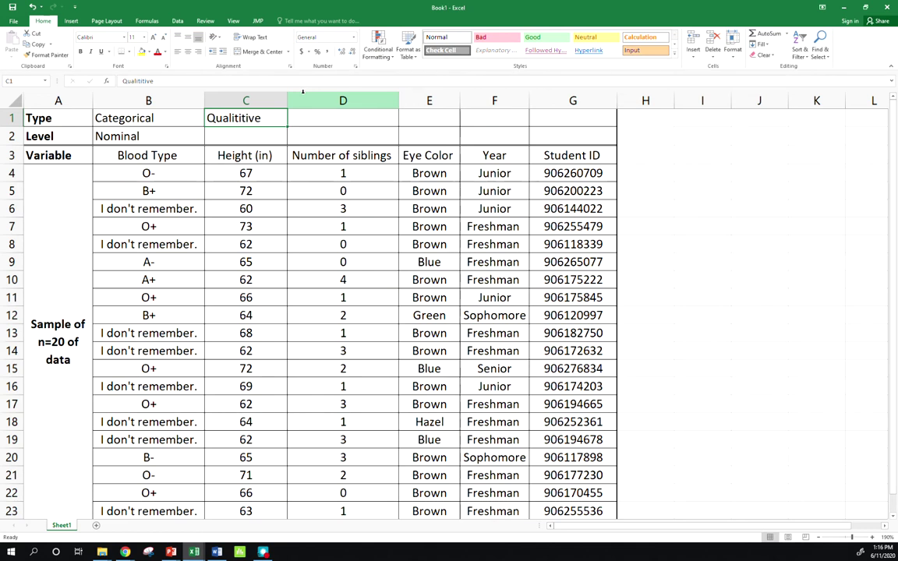
click(221, 80)
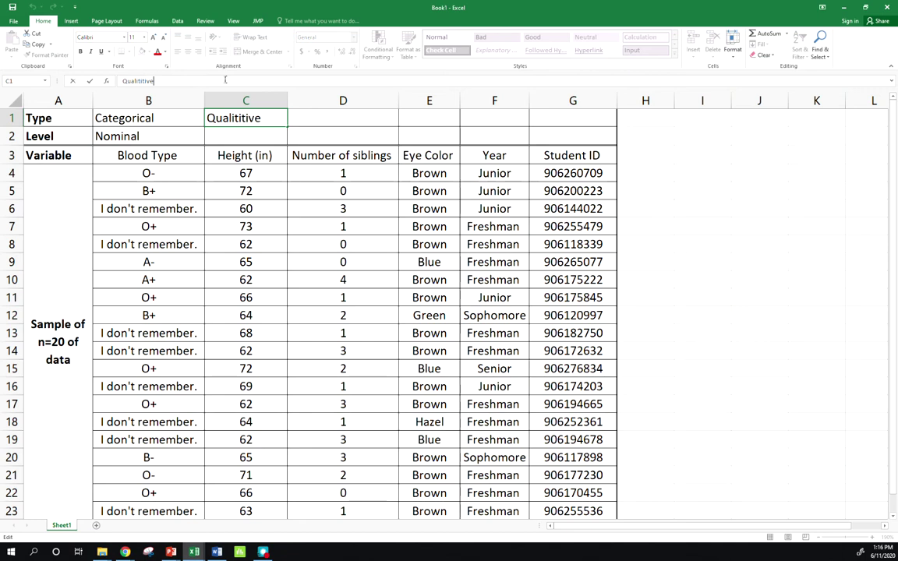
key(Return)
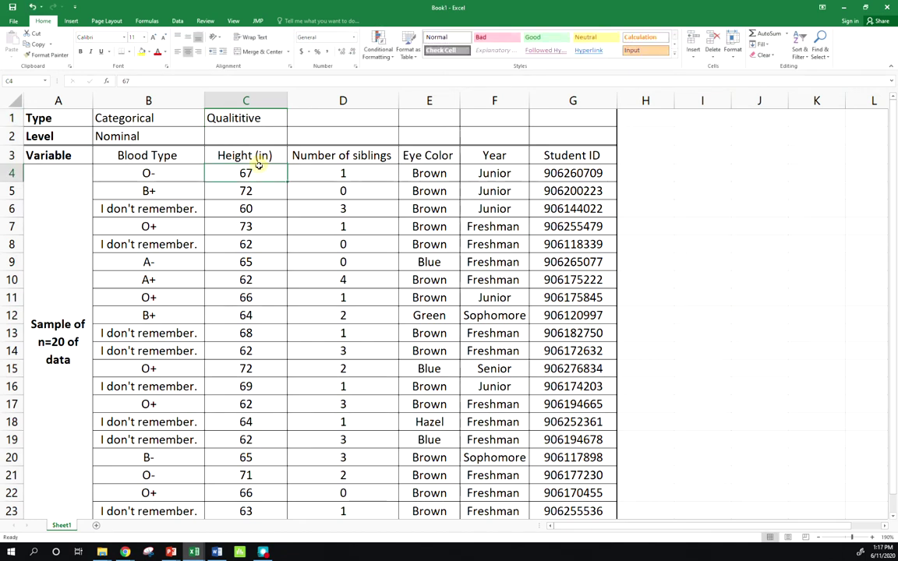
click(256, 159)
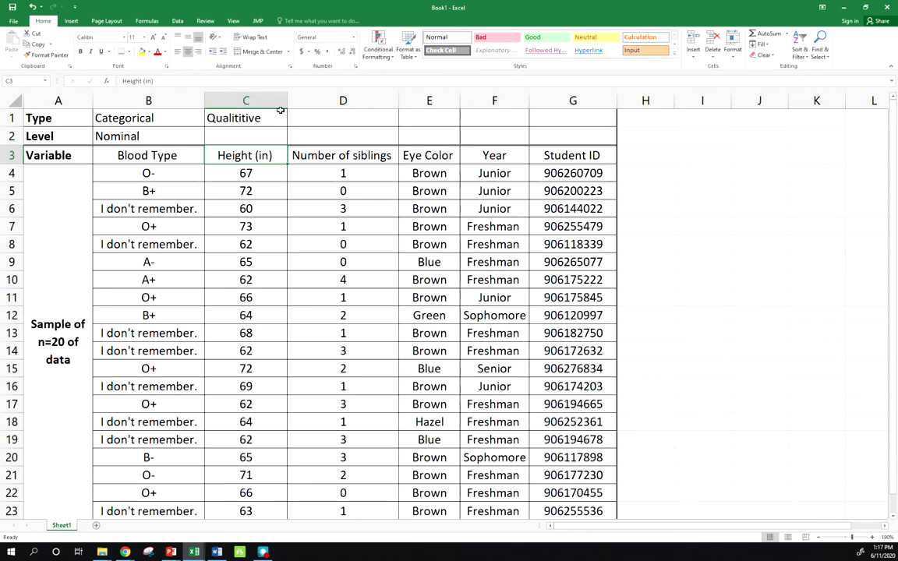
click(273, 172)
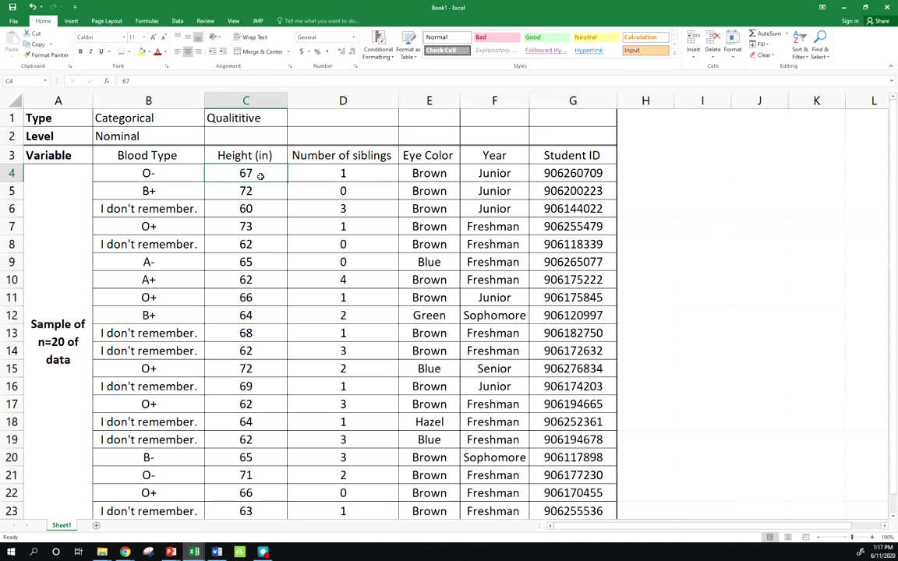
click(227, 115)
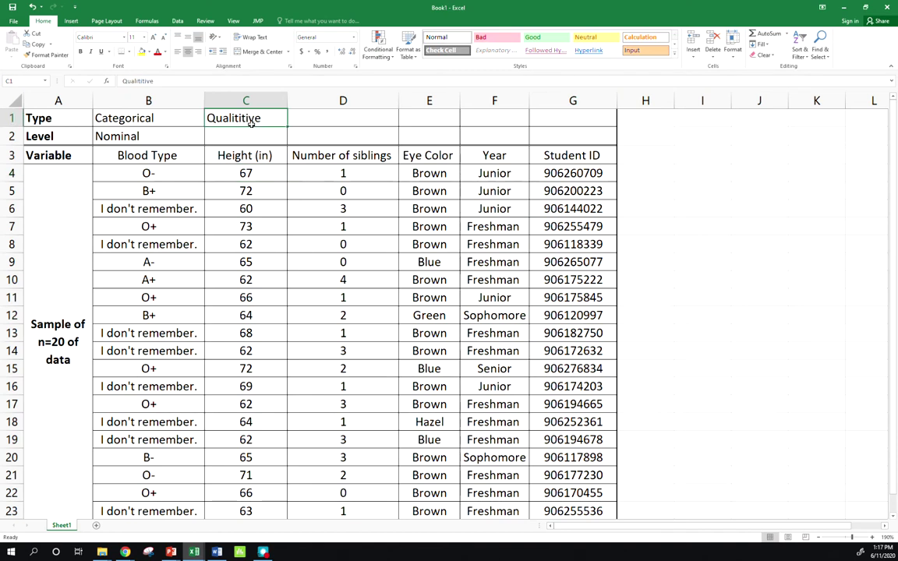
Step: Extend C1 to 'Qualititive & cont.' and widen column C so it fits
click(211, 80)
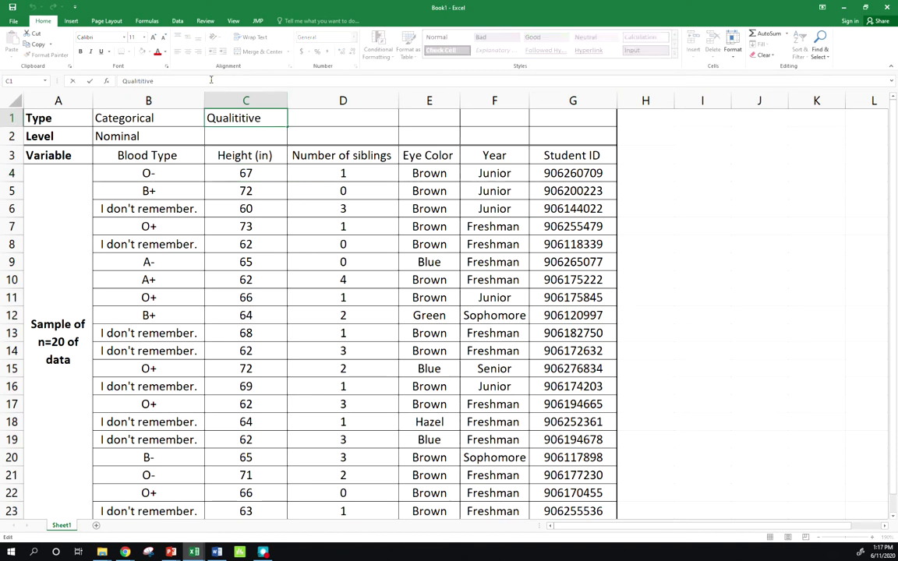
text(& cont.)
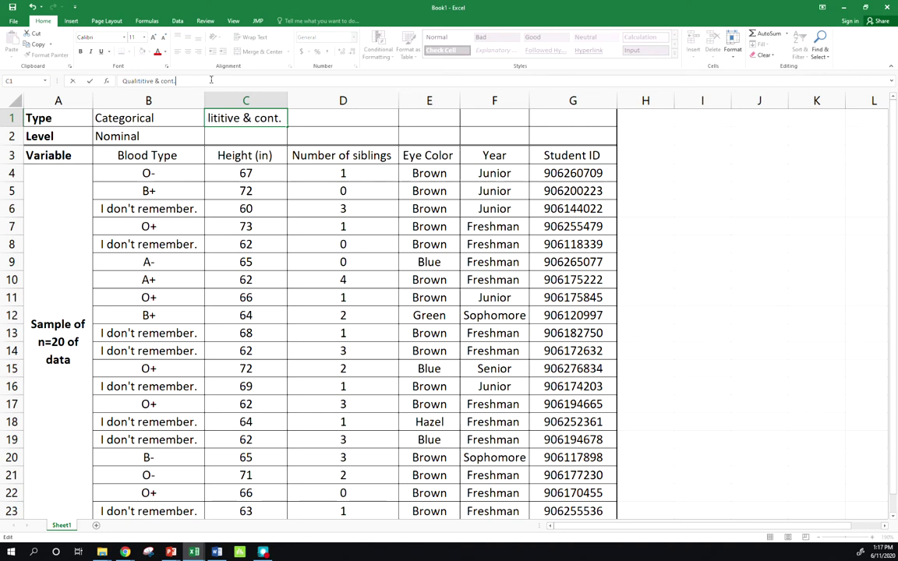
key(Return)
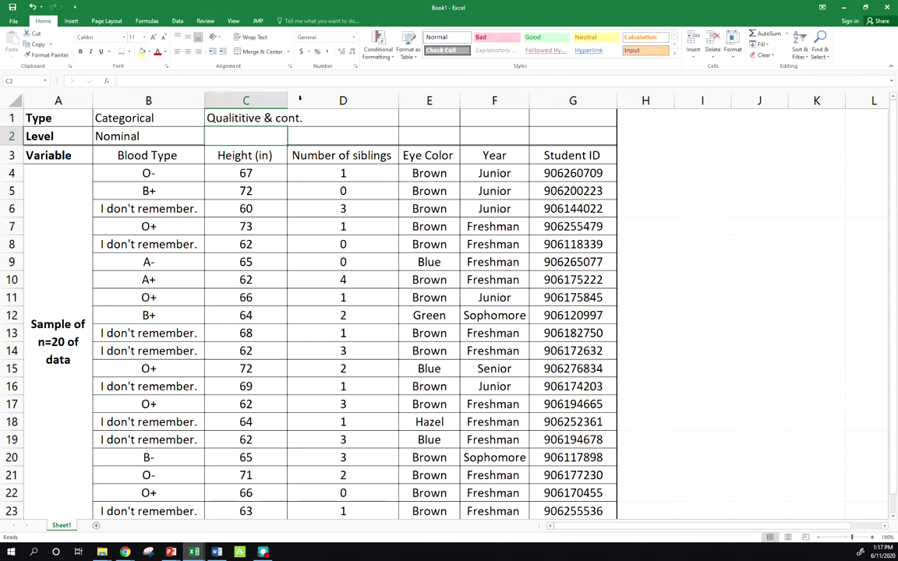
drag(287, 101, 306, 101)
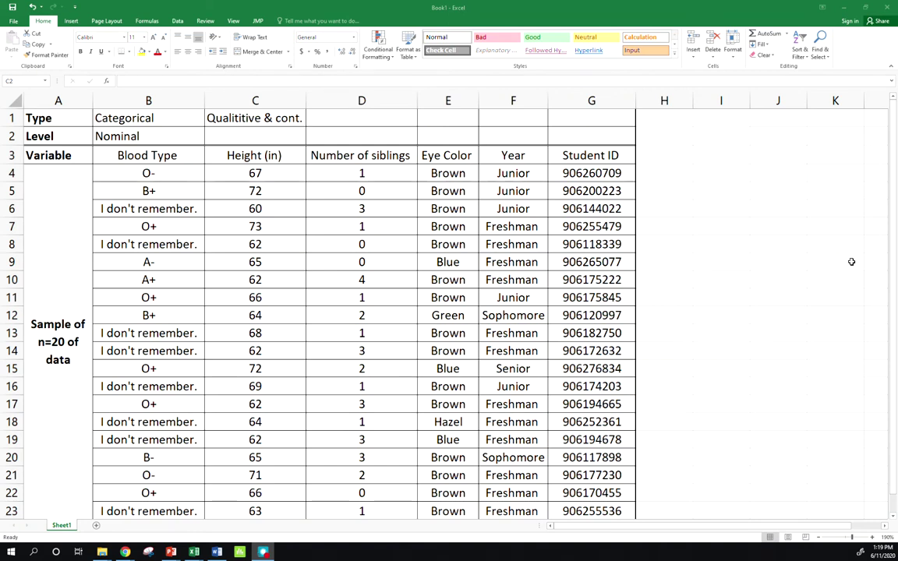
click(250, 137)
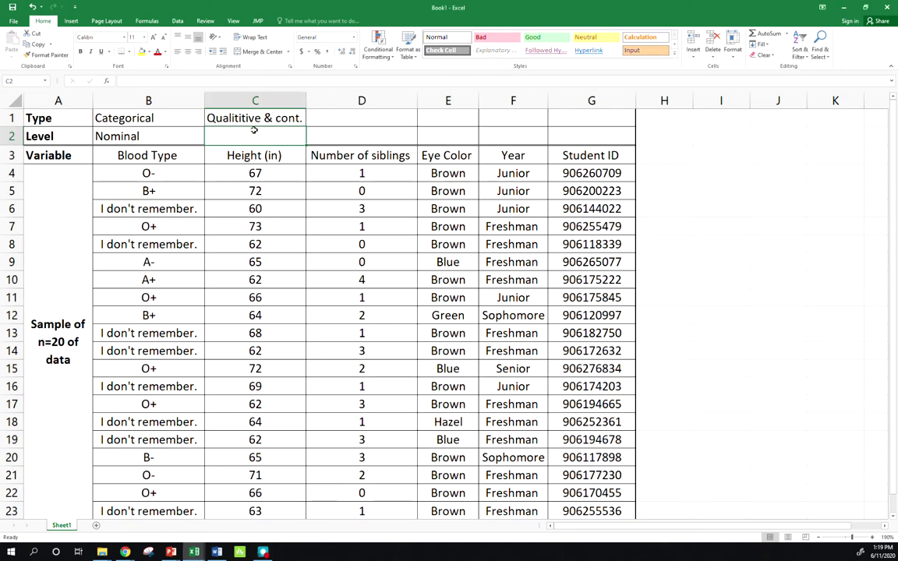
Step: Enter Ratio in C2, then select column D for Number of siblings
text(Ratio)
key(Tab)
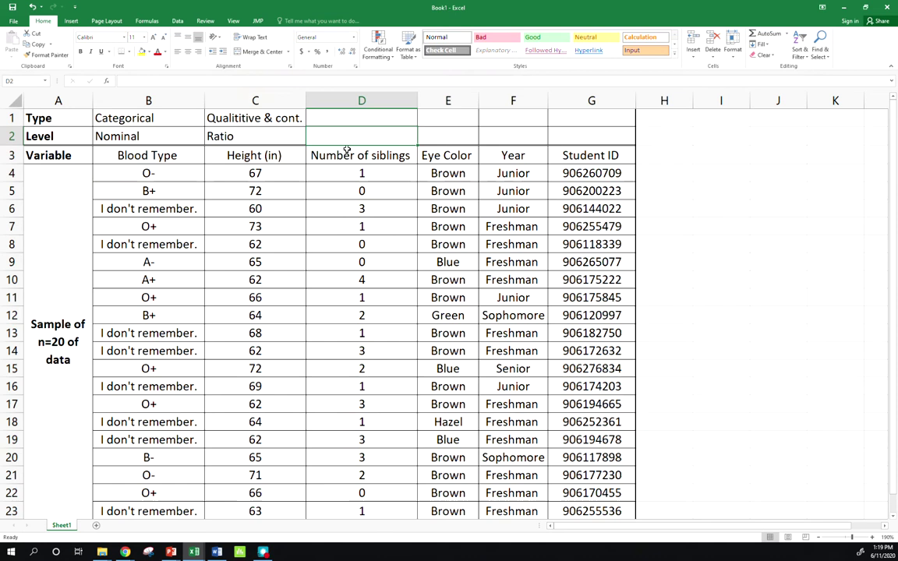
click(364, 122)
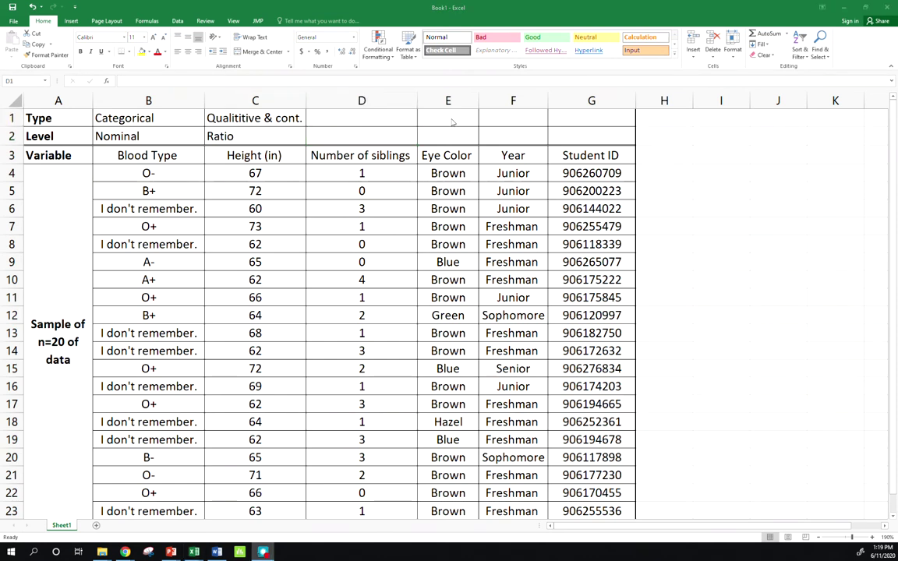
click(382, 99)
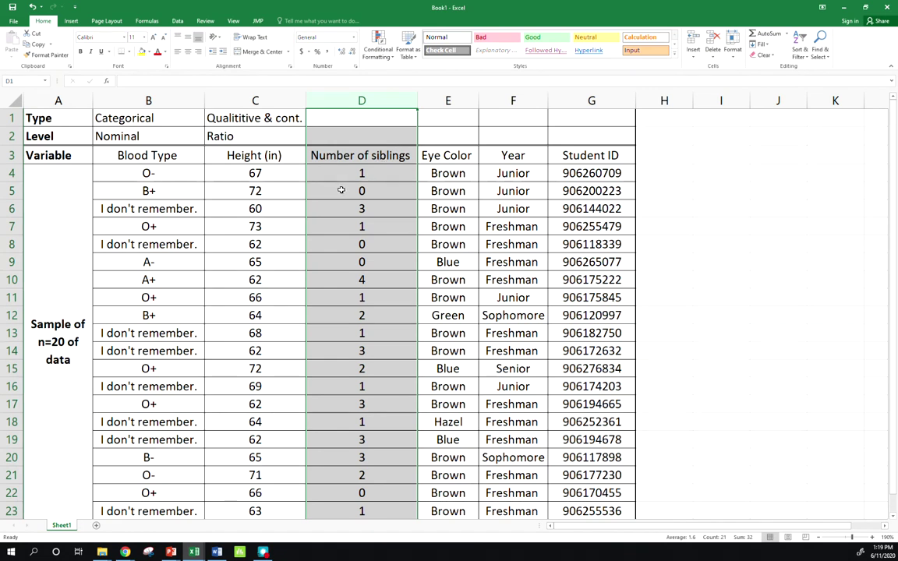
Step: Enter 'Qual. & Discrete' in D1 as Number of siblings' Type
click(341, 120)
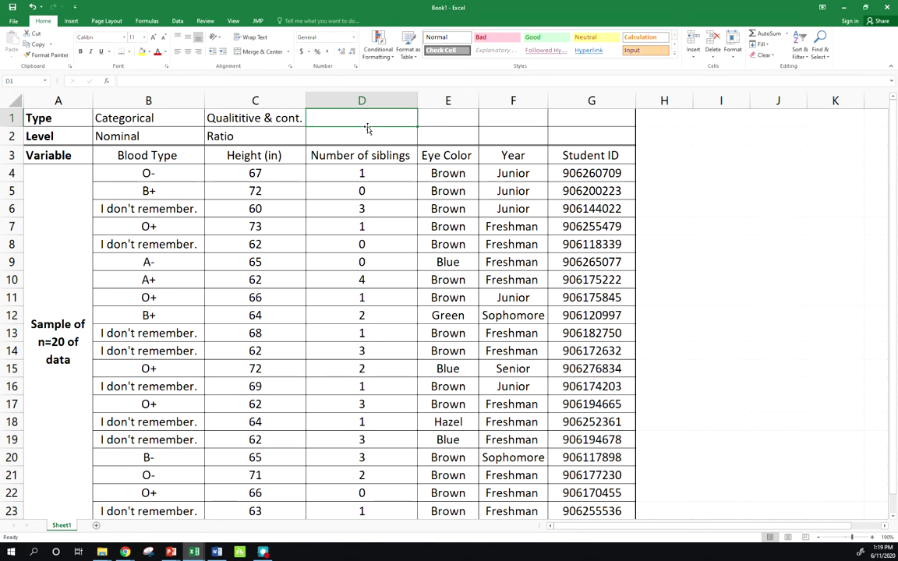
text(Qual.)
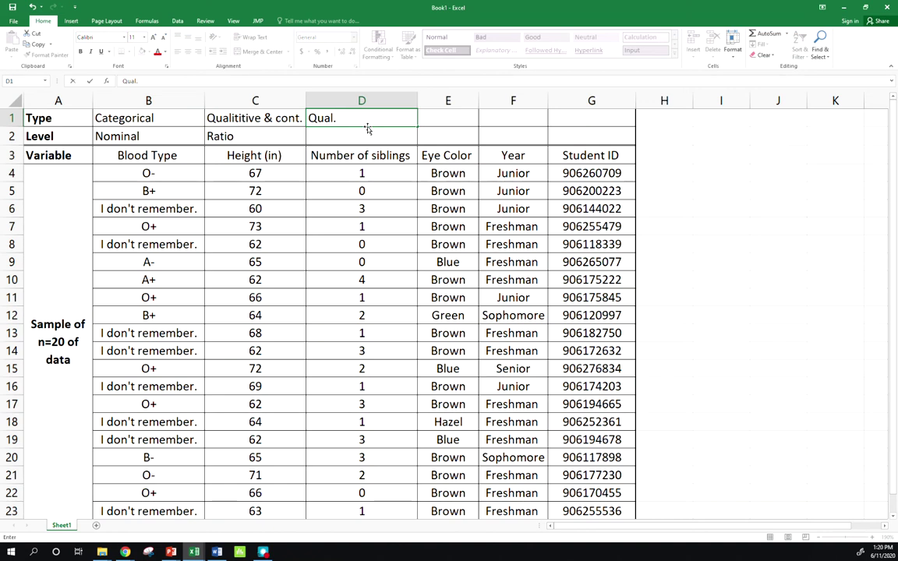
text(&)
text(Disc.)
key(BackSpace)
text(rete)
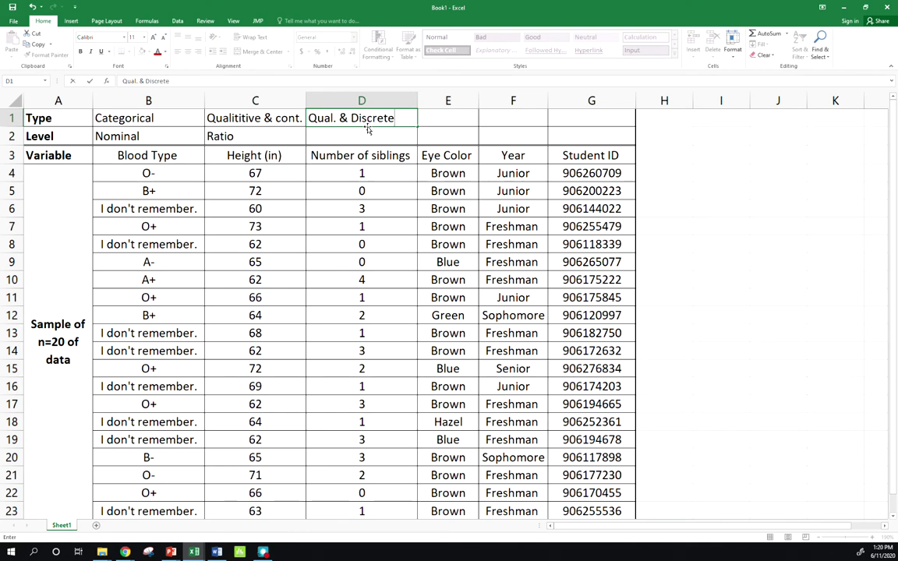
key(Return)
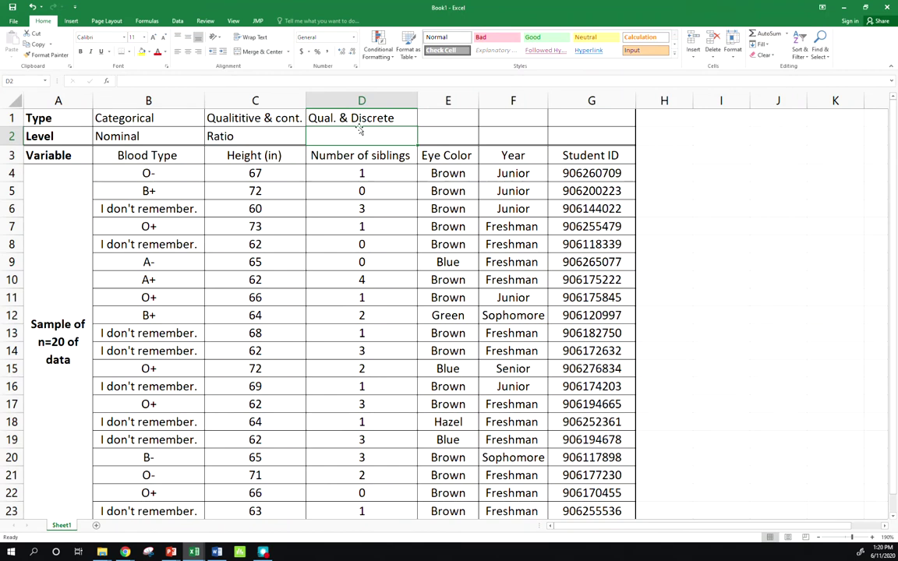
Step: Enter Ratio in D2 and select C2:D2 to compare both Ratio levels
text(RAtoi)
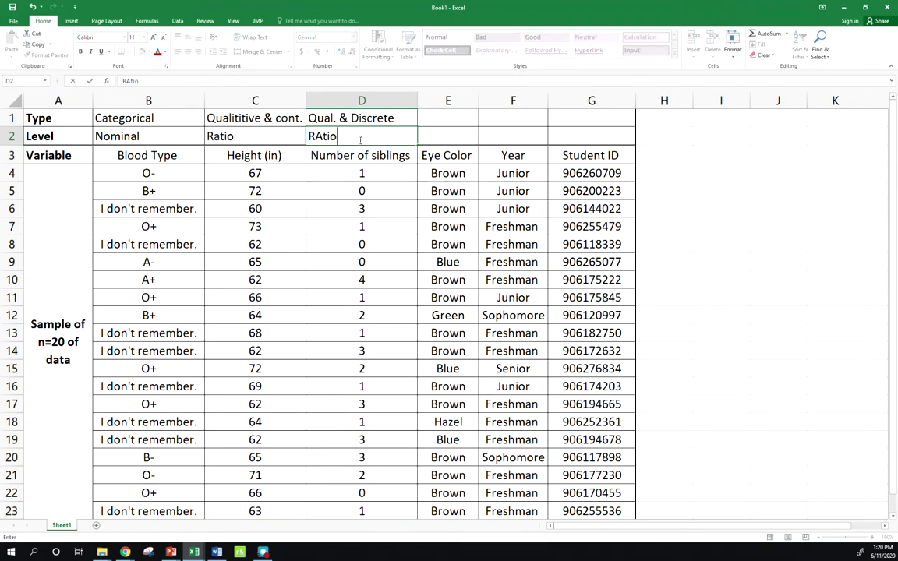
key(BackSpace)
key(BackSpace)
key(BackSpace)
key(BackSpace)
text(atio)
key(Return)
click(361, 138)
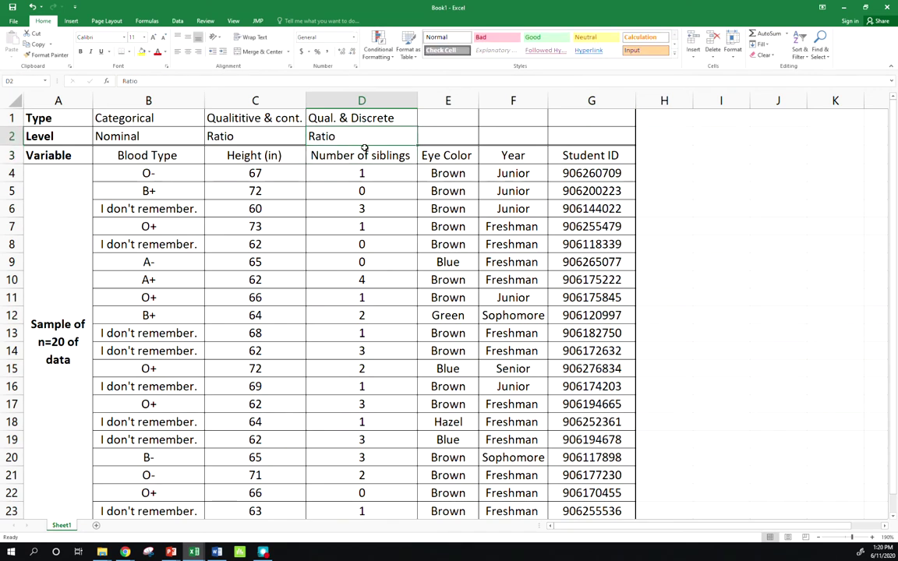
click(265, 118)
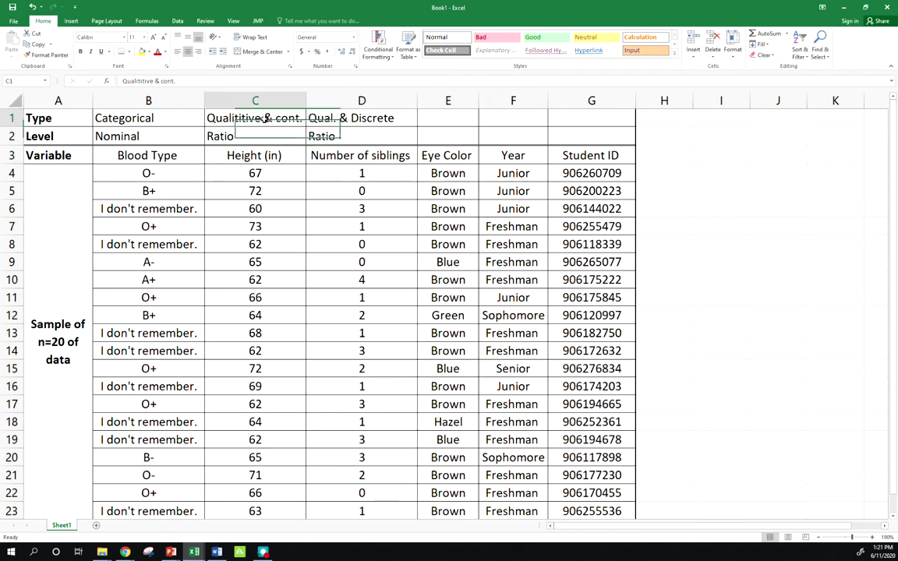
click(366, 118)
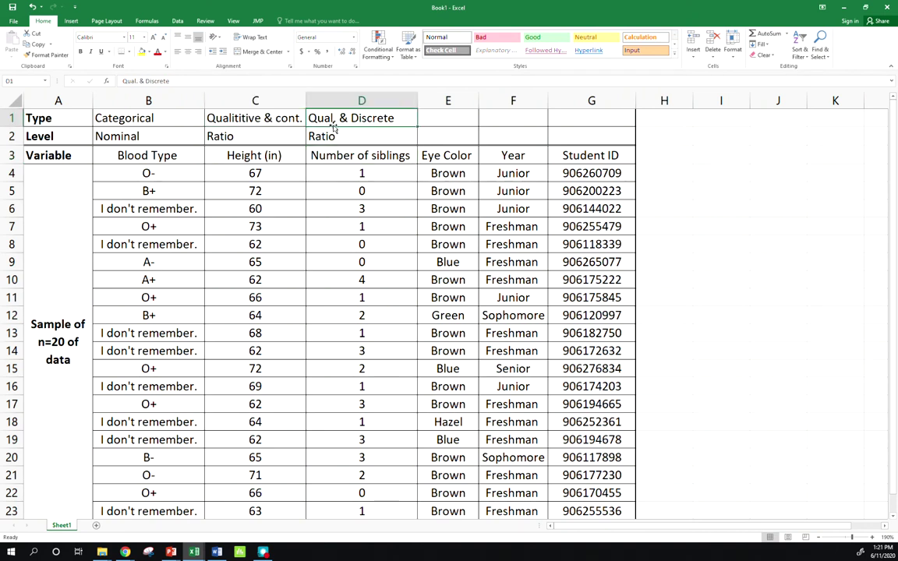
drag(238, 134, 314, 134)
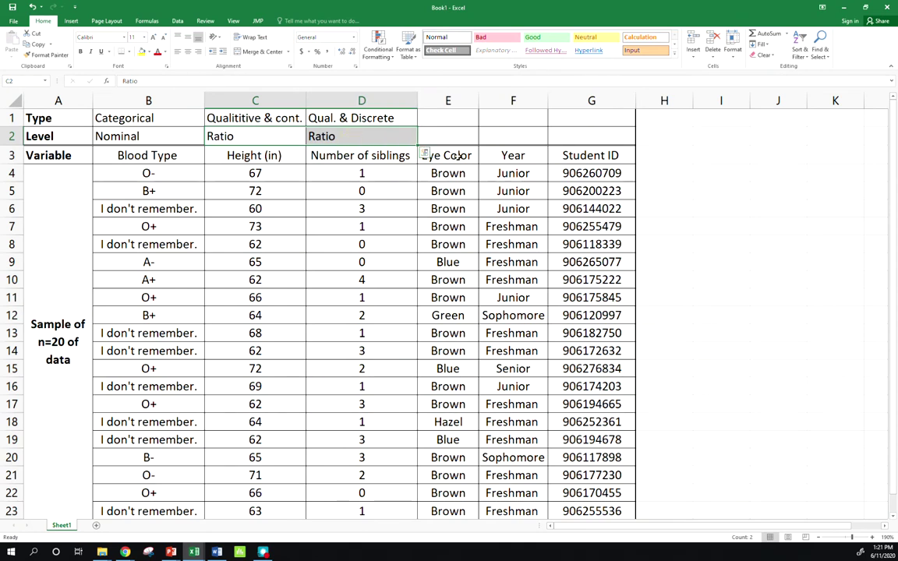
drag(232, 136, 378, 136)
Step: Enter Cat in E1 and 'nom.' in E2 for the Eye Color column
click(448, 100)
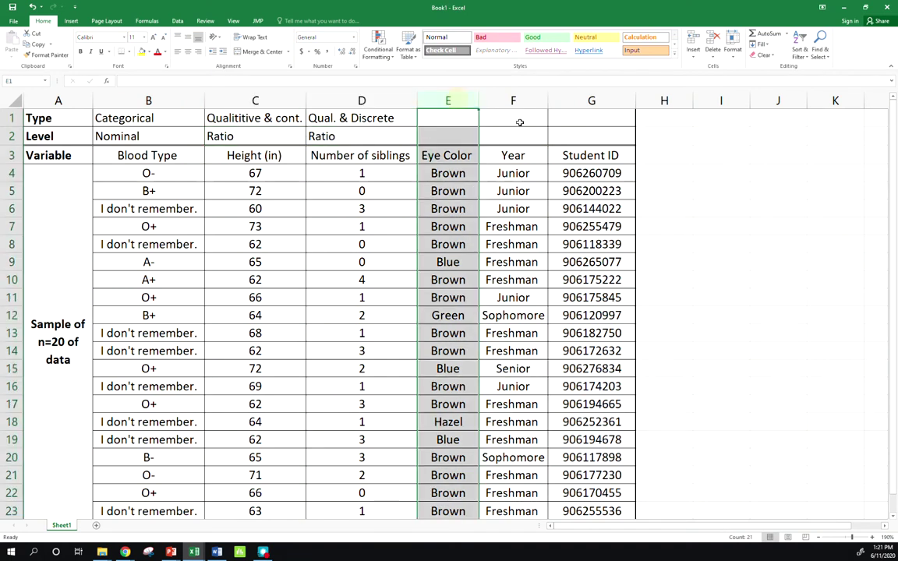
click(455, 113)
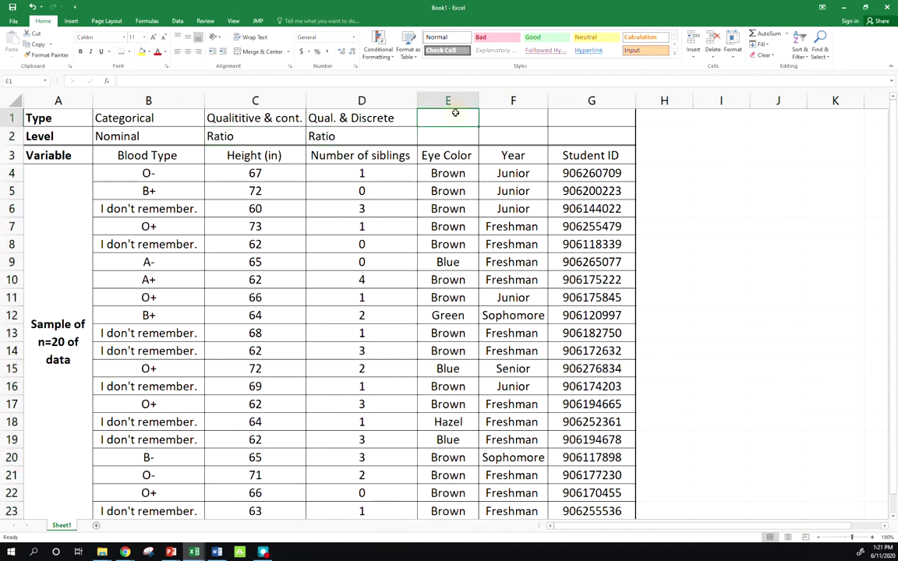
text(CAte)
key(BackSpace)
key(BackSpace)
key(BackSpace)
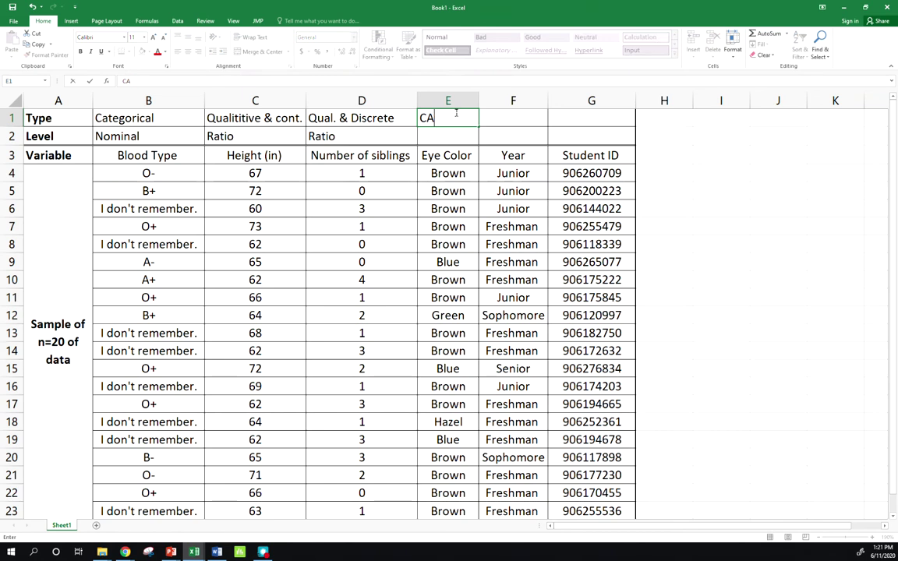
text(at)
key(Return)
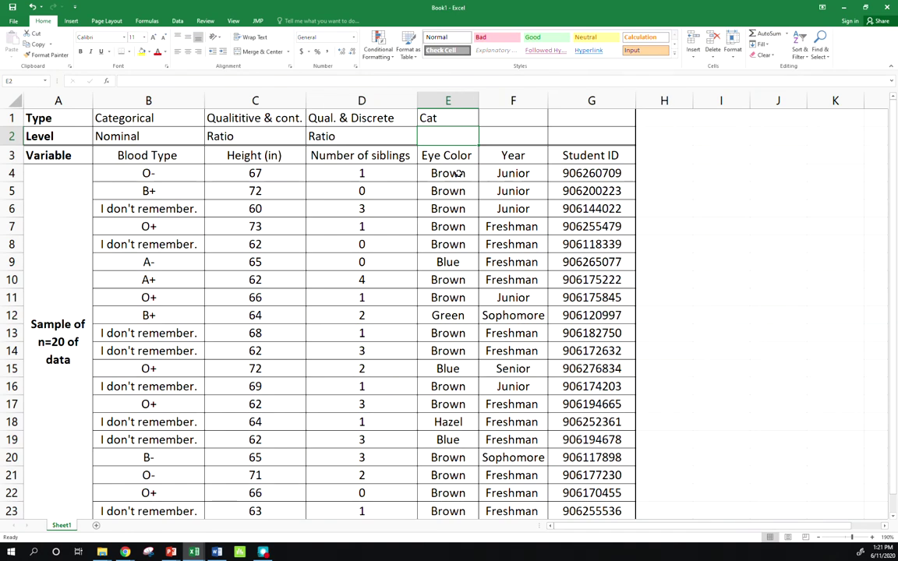
text(nom)
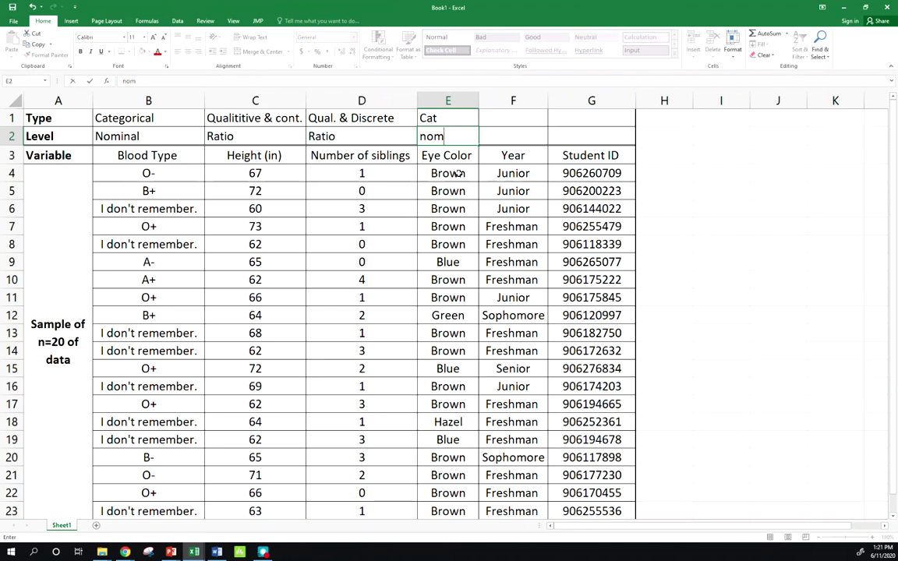
text(.)
key(Tab)
key(Up)
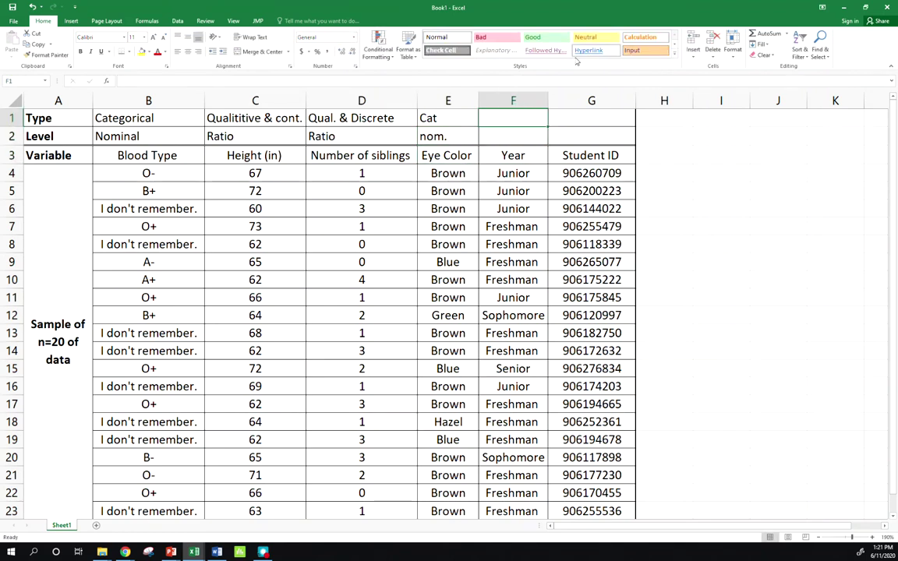
click(514, 100)
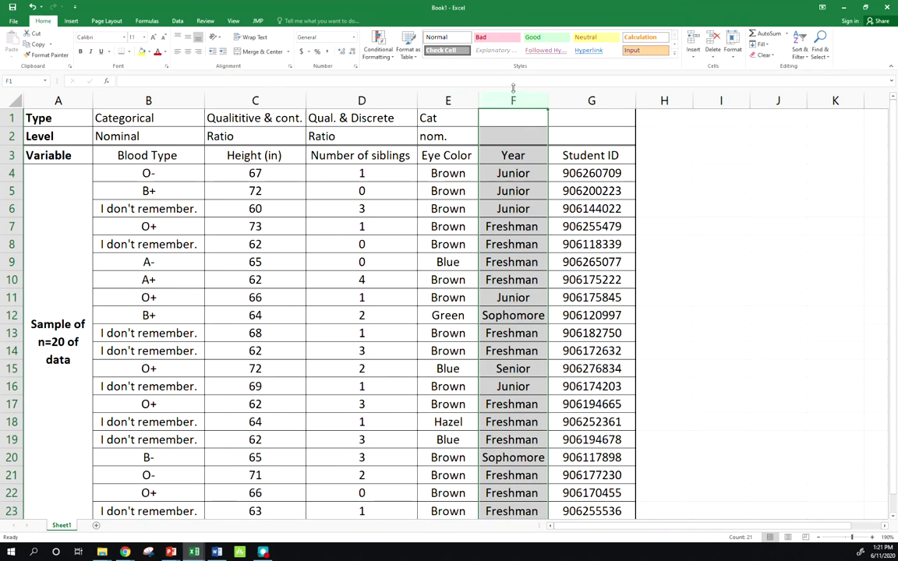
Step: Enter 'Cat.' in F1 and Ordinal in F2 for the Year column
click(531, 154)
click(519, 172)
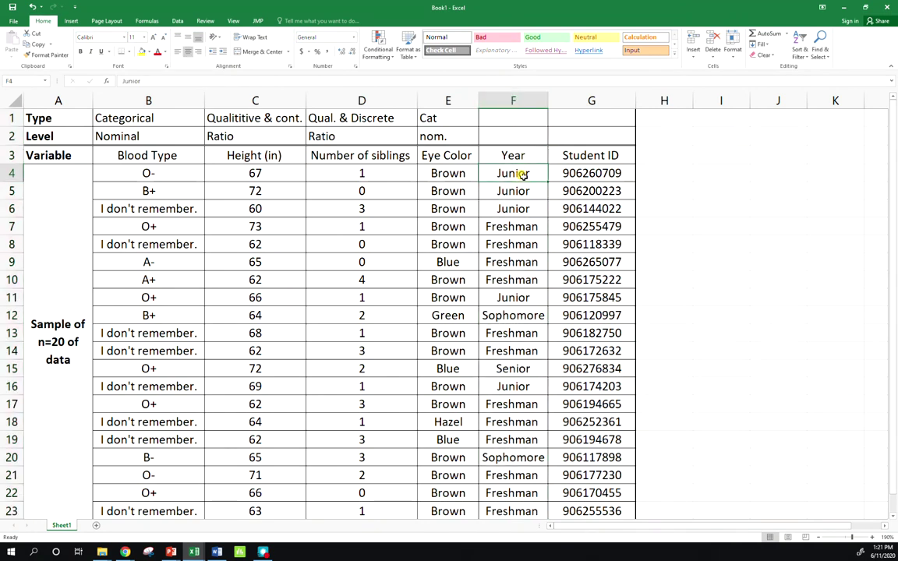
click(524, 116)
text(Cat.)
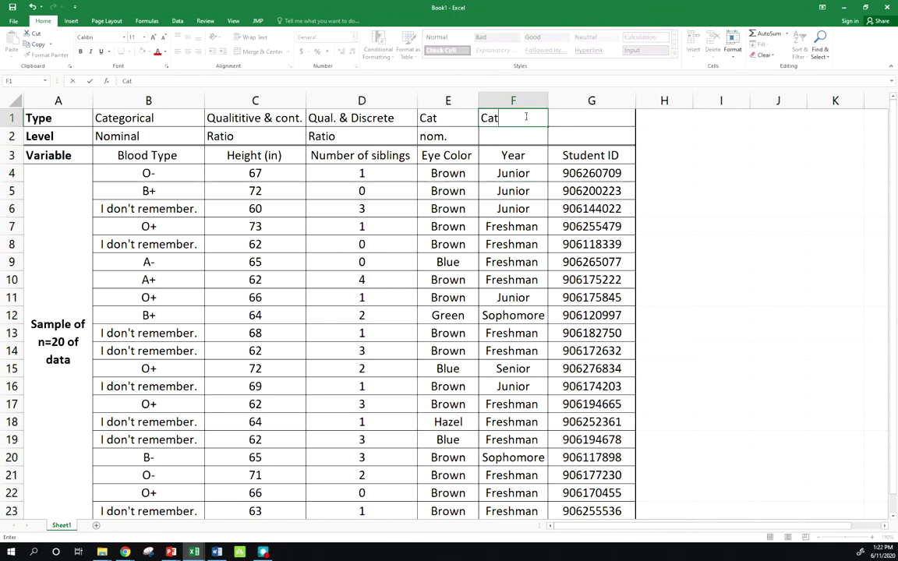
key(Return)
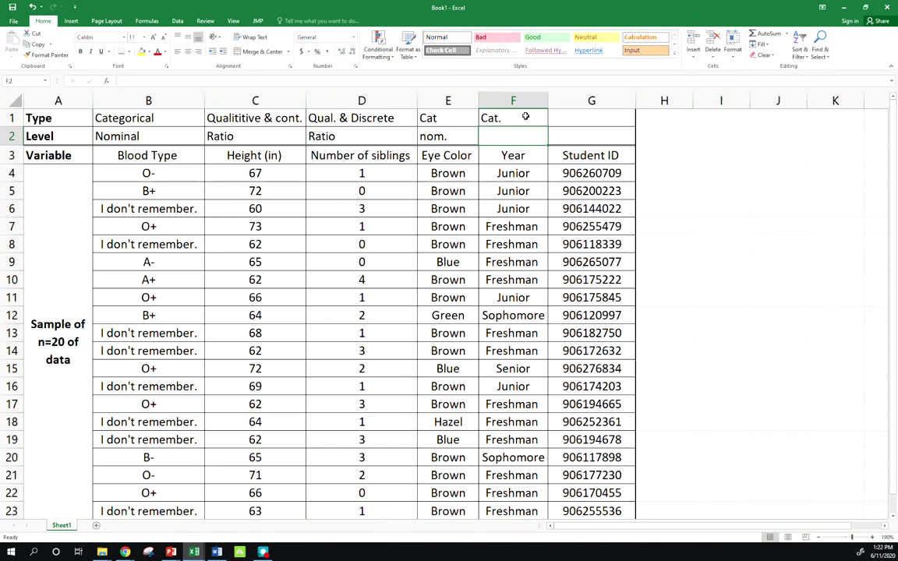
text(Ordinal)
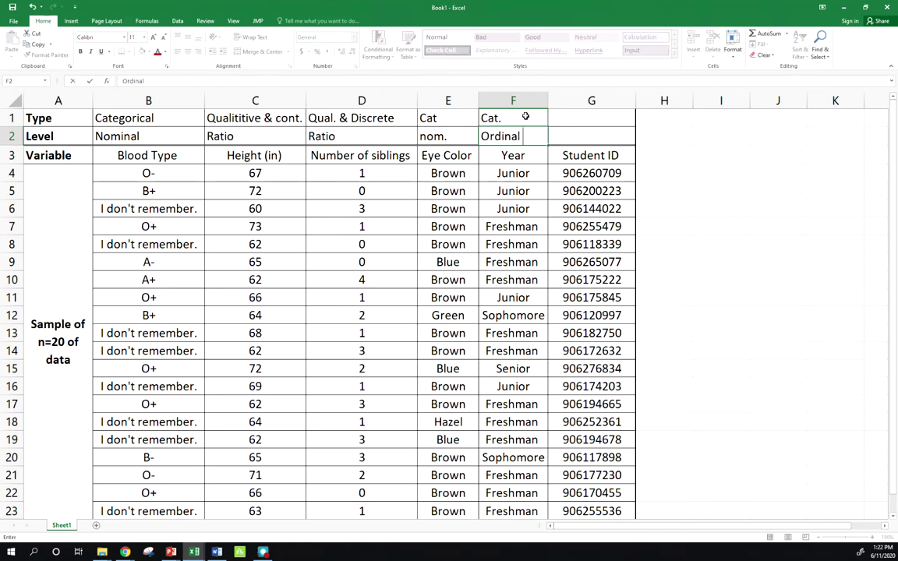
key(Return)
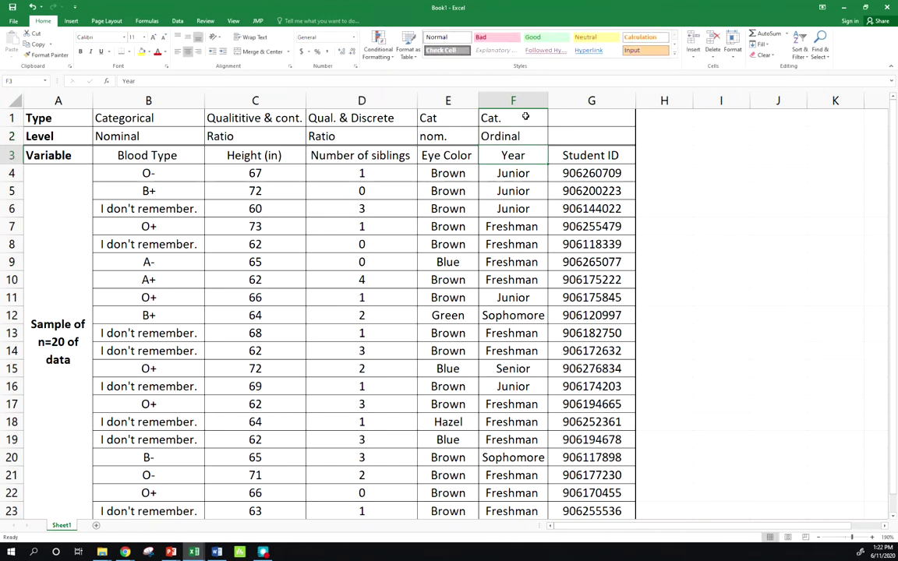
drag(569, 137, 565, 100)
click(565, 99)
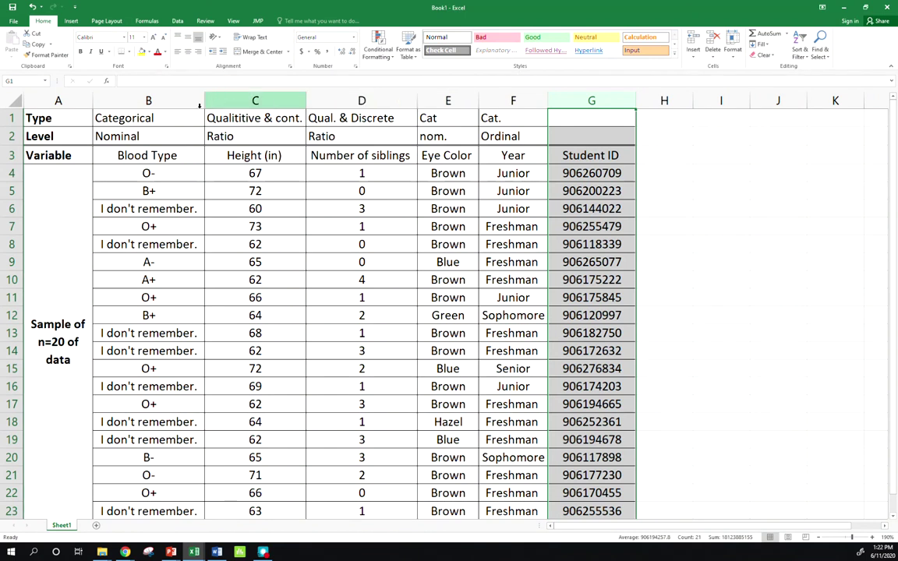
click(143, 185)
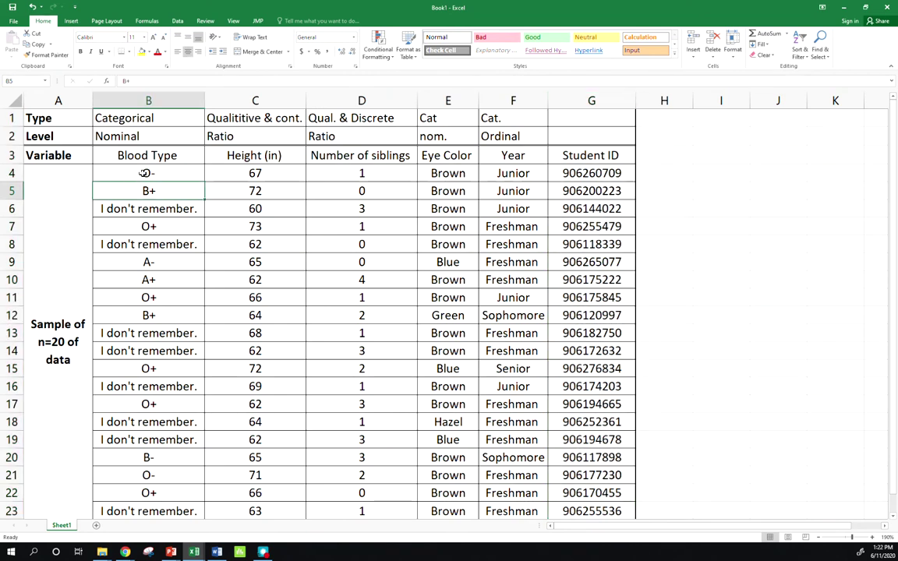
click(157, 159)
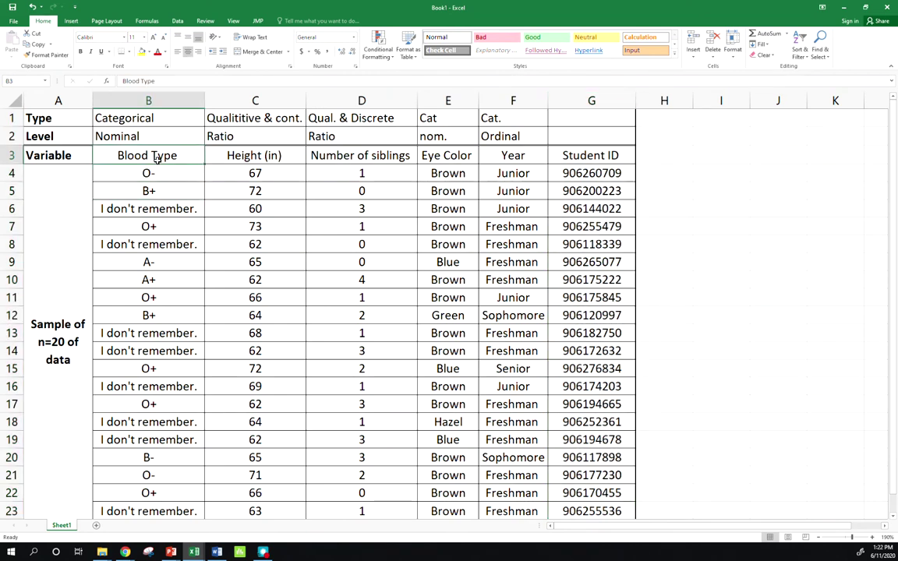
click(448, 156)
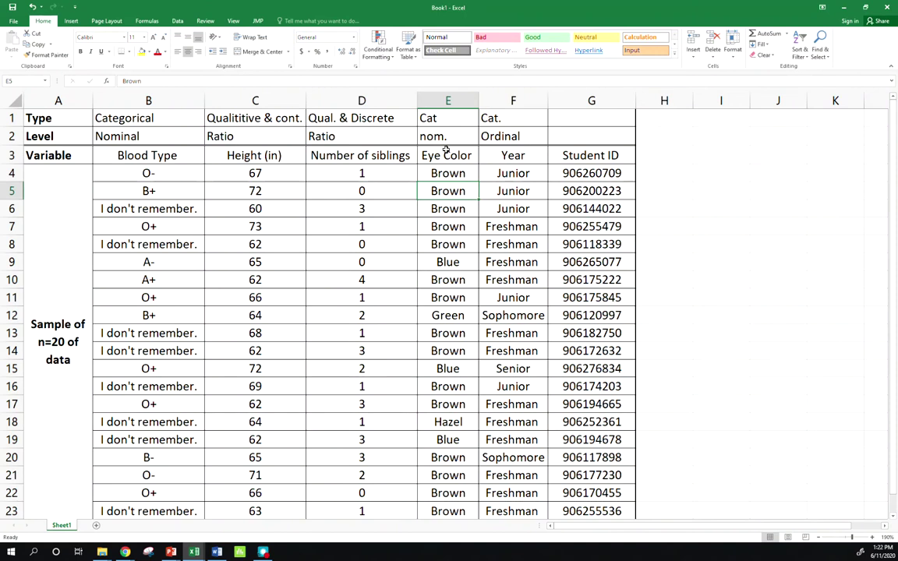
click(508, 155)
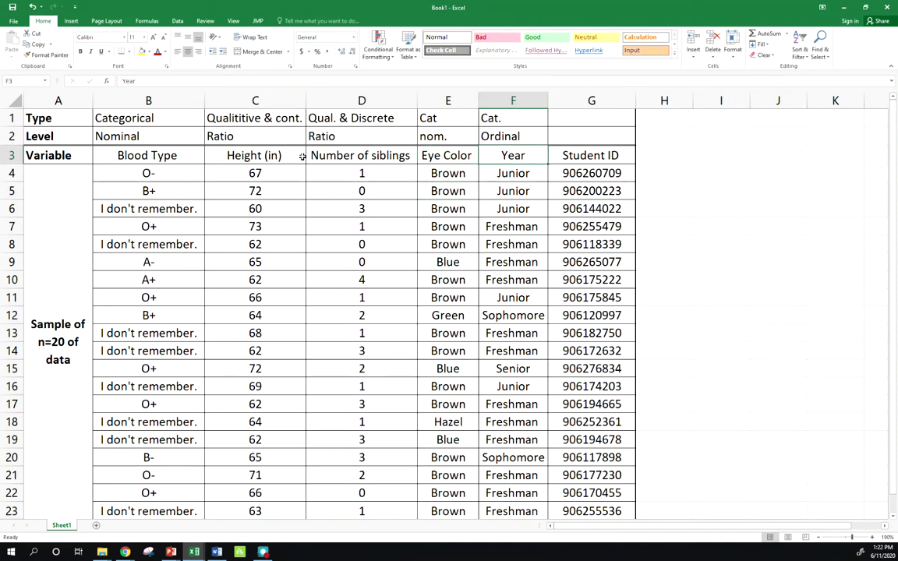
drag(231, 156, 341, 194)
click(255, 119)
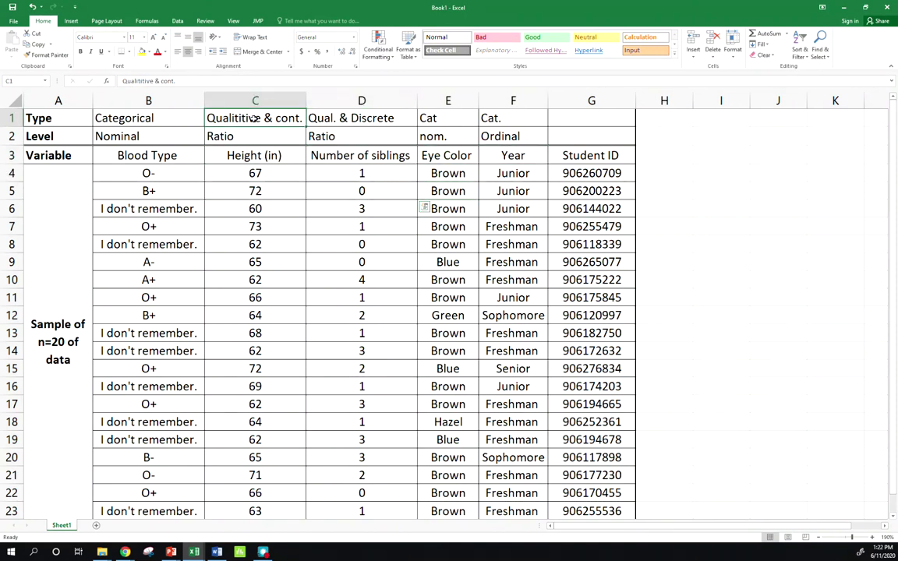
click(586, 100)
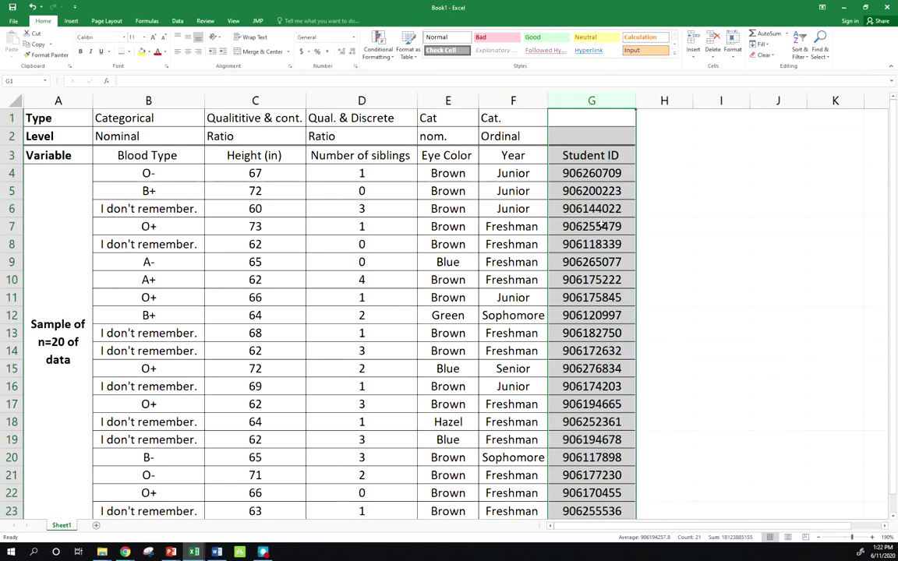
click(591, 226)
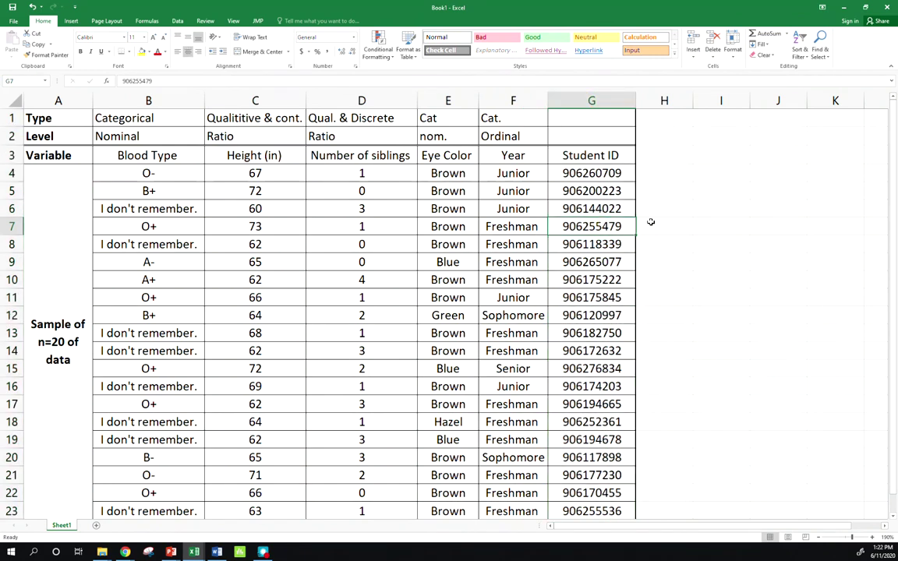
click(601, 99)
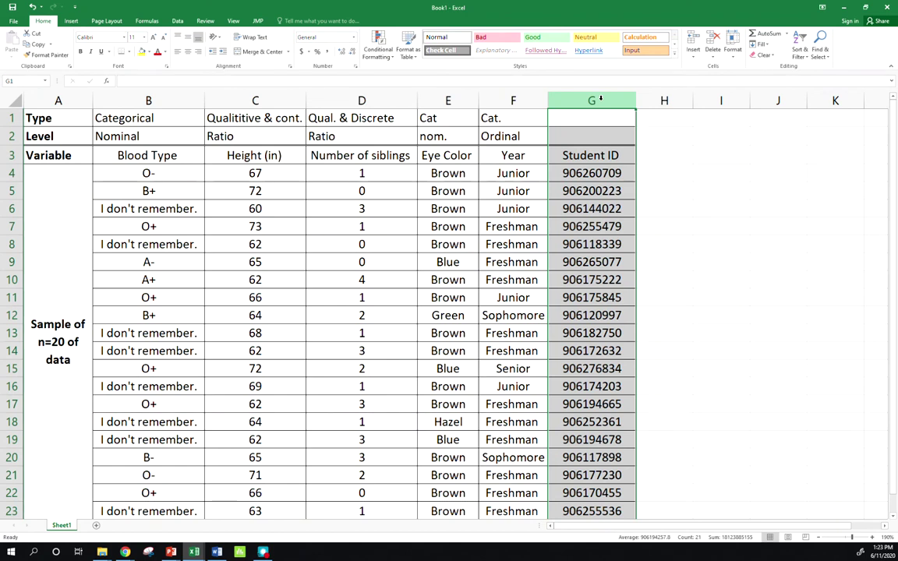
click(615, 174)
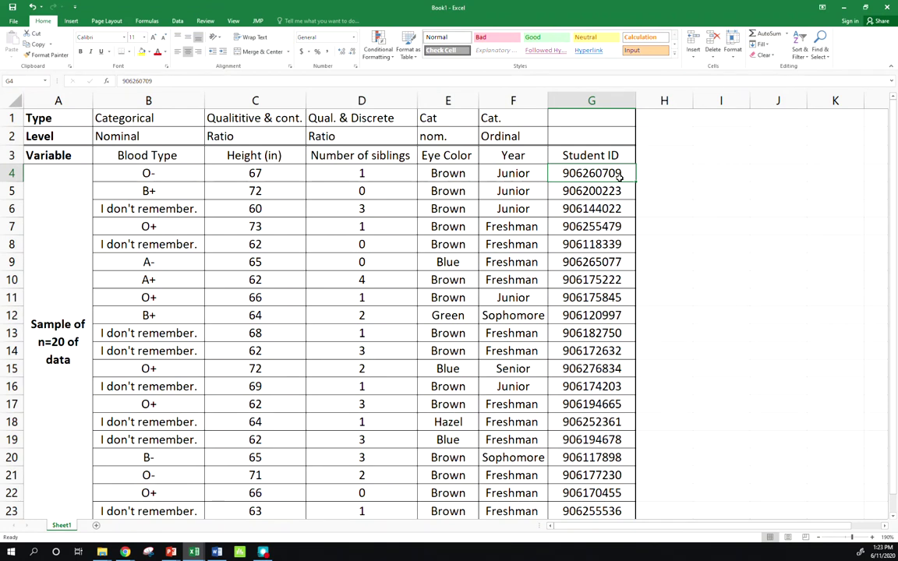
key(Up)
key(Up)
key(Up)
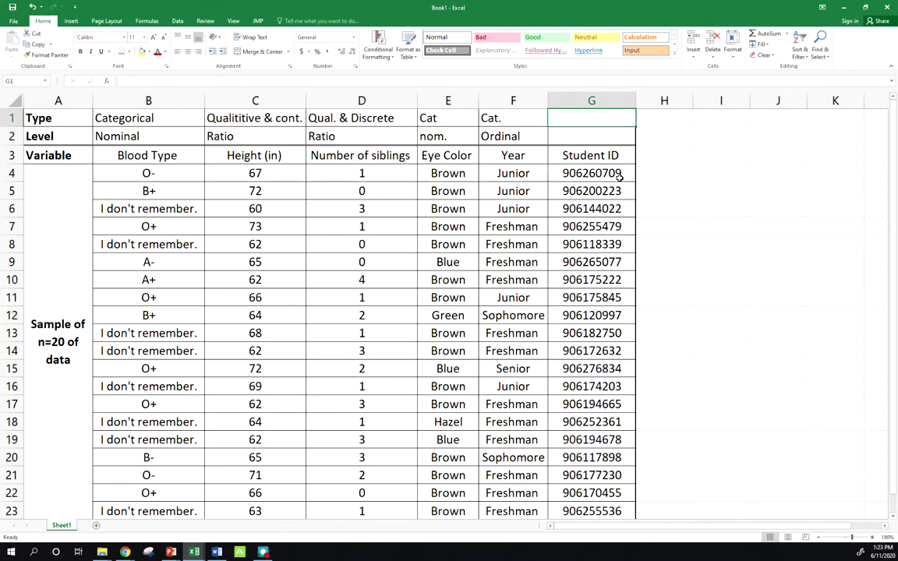
Step: Enter Cat in G1 and Ordinal in G2 for the Student ID column
text(Cat)
key(Return)
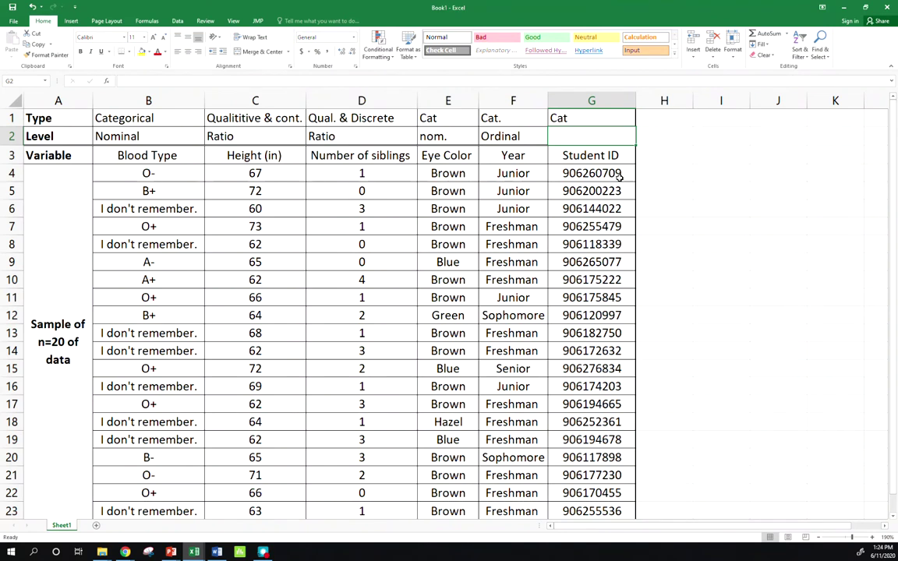
text(Ordinal)
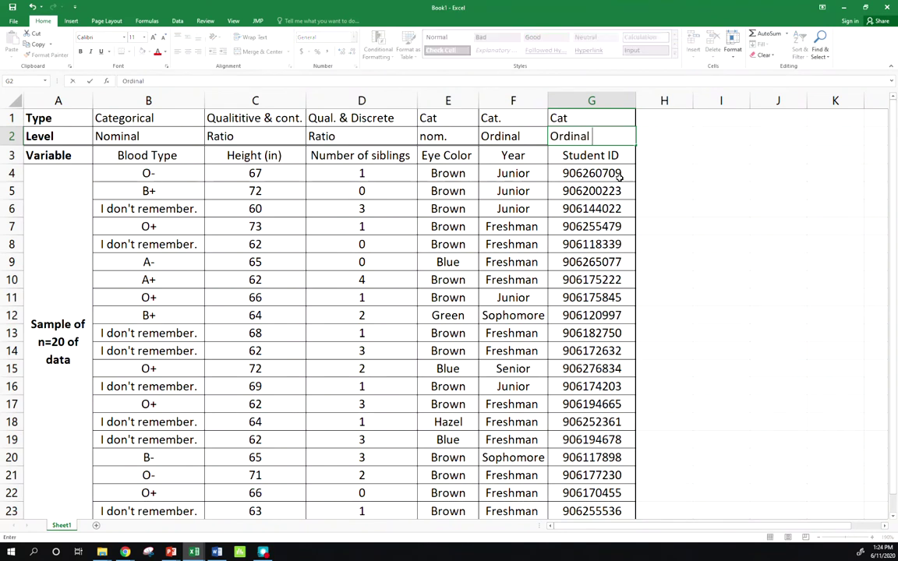
key(Return)
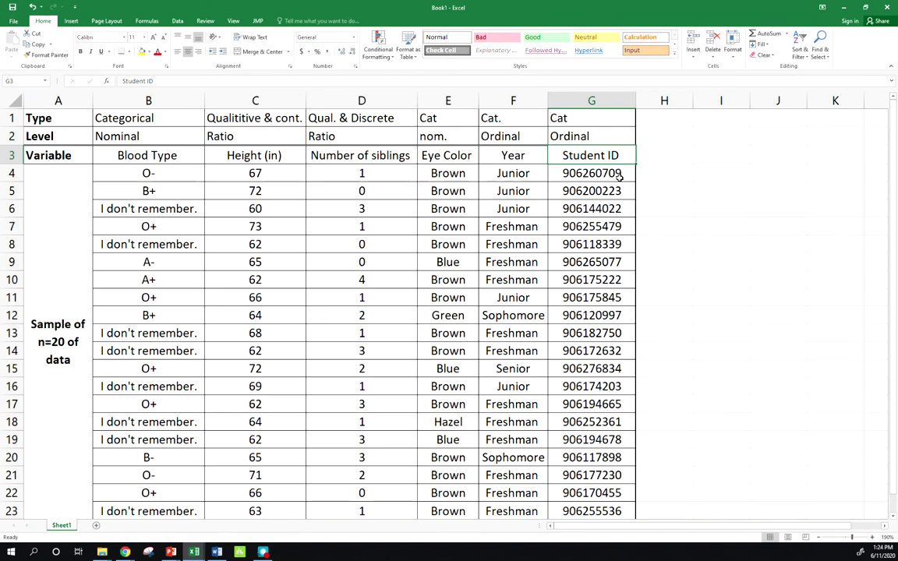